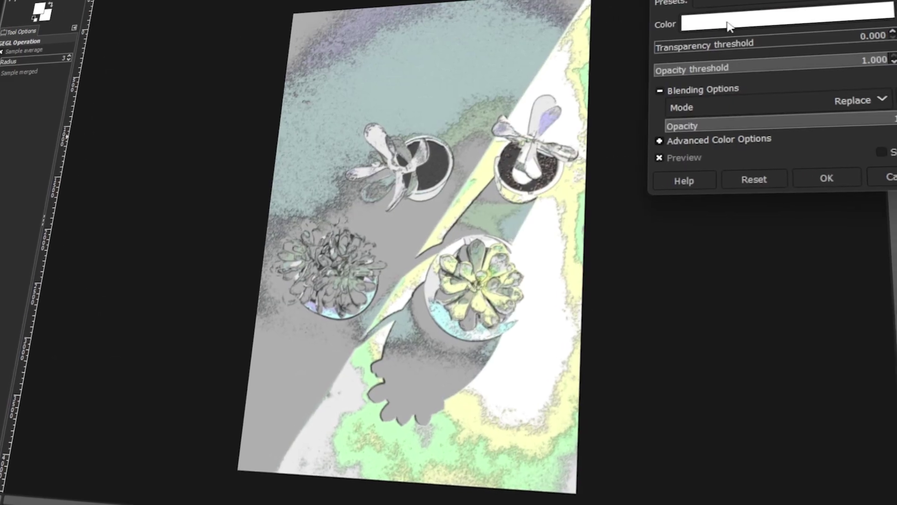
Step: Pick the colour to make transparent and confirm the Color to Alpha conversion
click(750, 143)
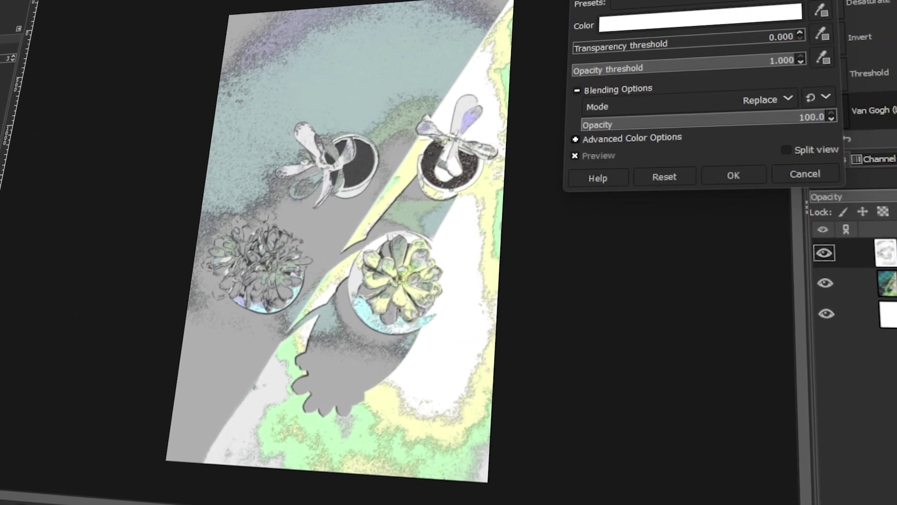
click(734, 176)
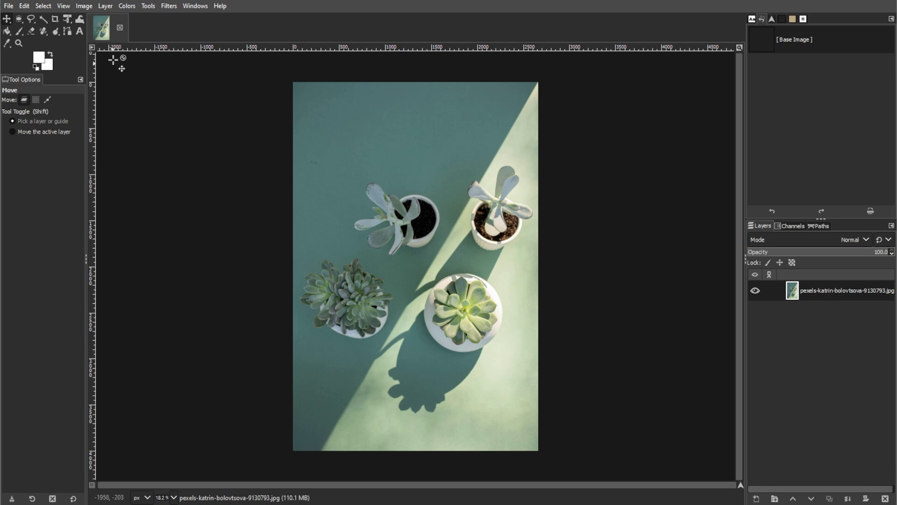
Step: Brighten the photo with Brightness 32 and Contrast 31
click(125, 7)
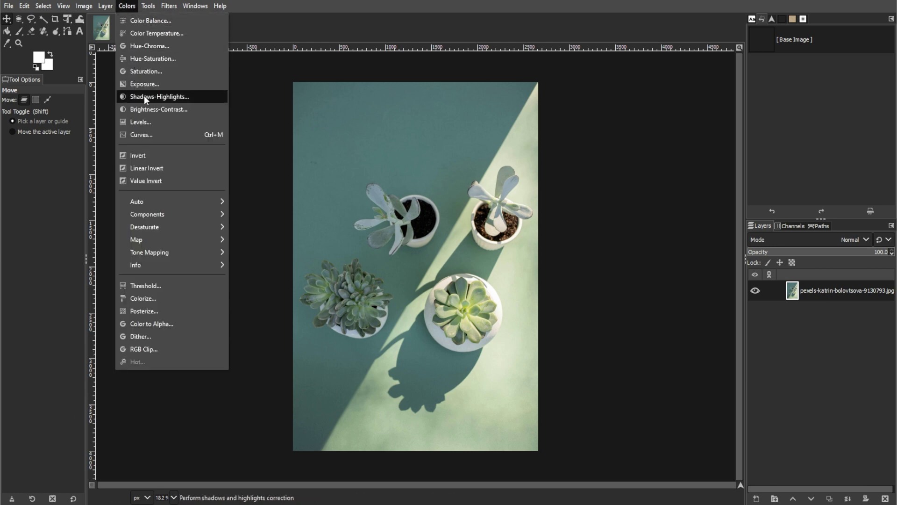
click(150, 111)
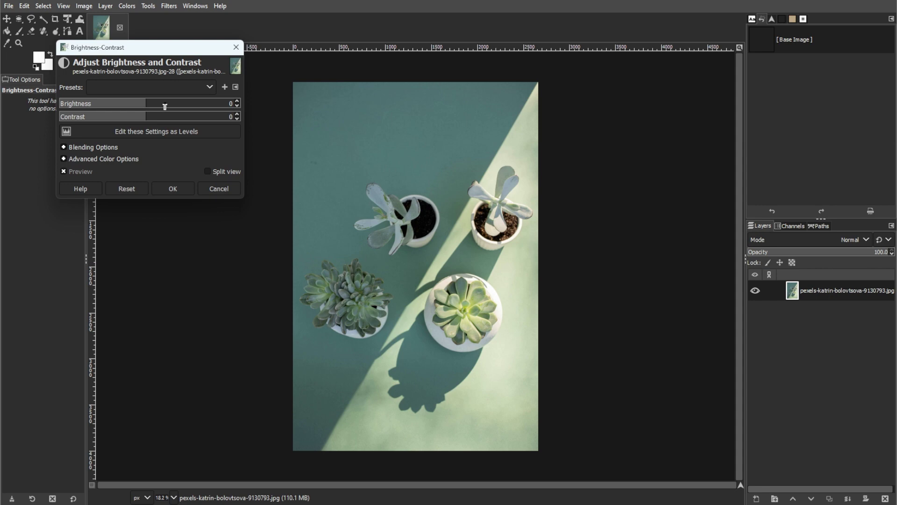
drag(163, 106, 168, 106)
click(170, 116)
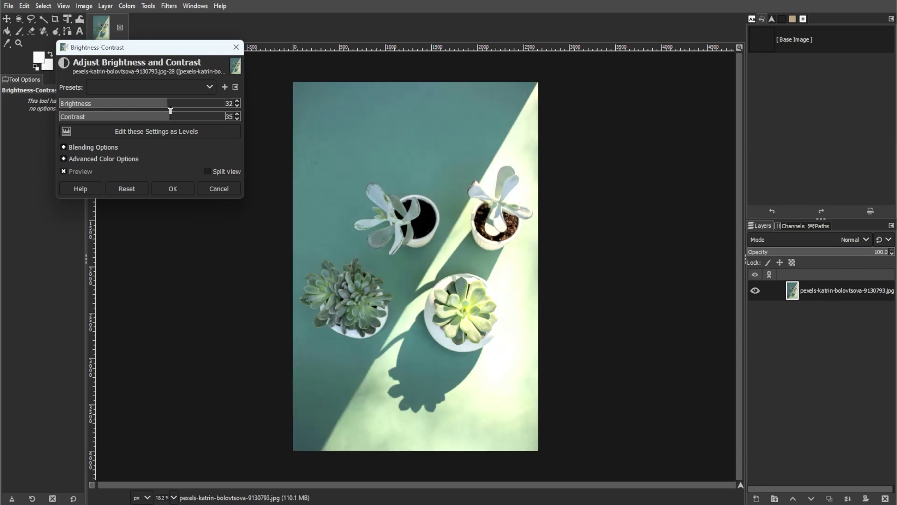
click(167, 116)
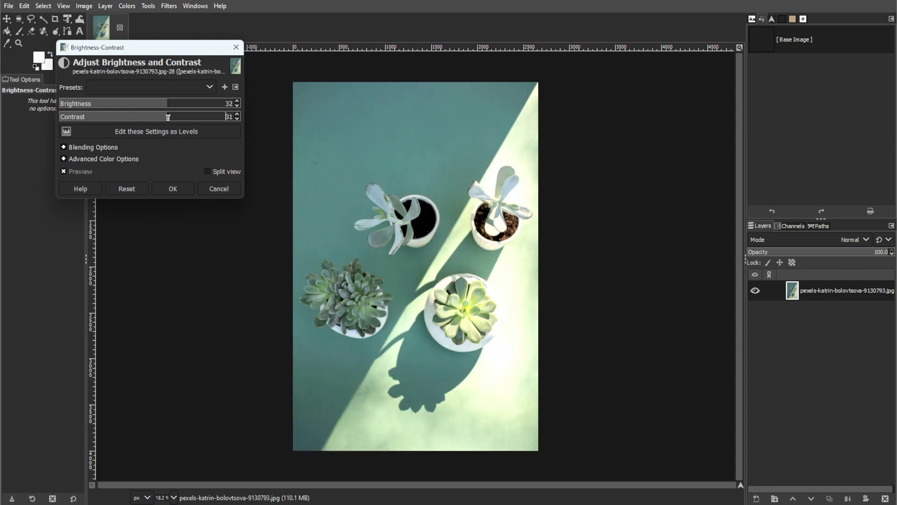
click(169, 192)
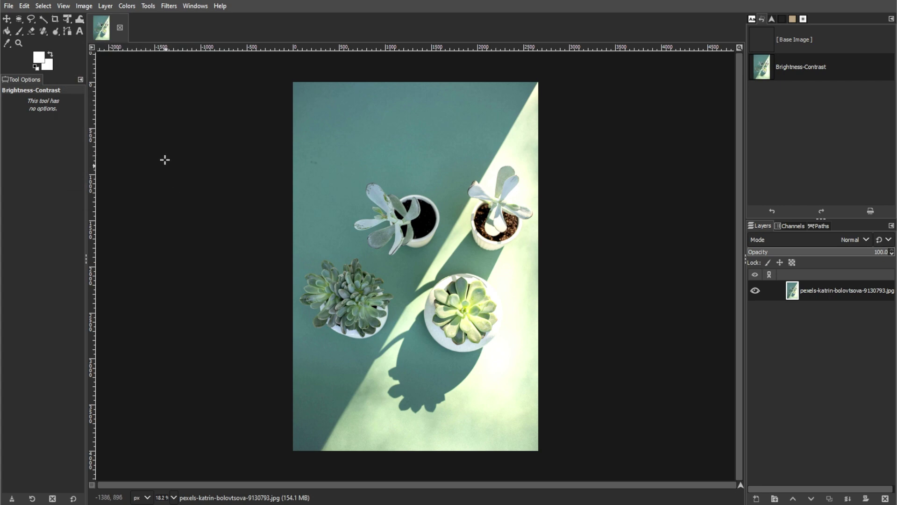
Step: Sharpen the photo with Unsharp Mask at radius 1.000 and amount 1.000
click(166, 6)
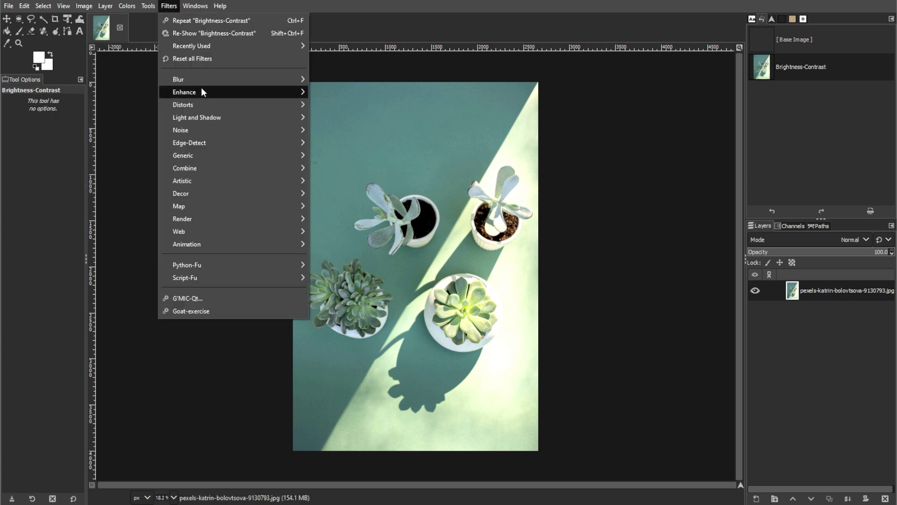
mouse_move(201, 91)
click(357, 168)
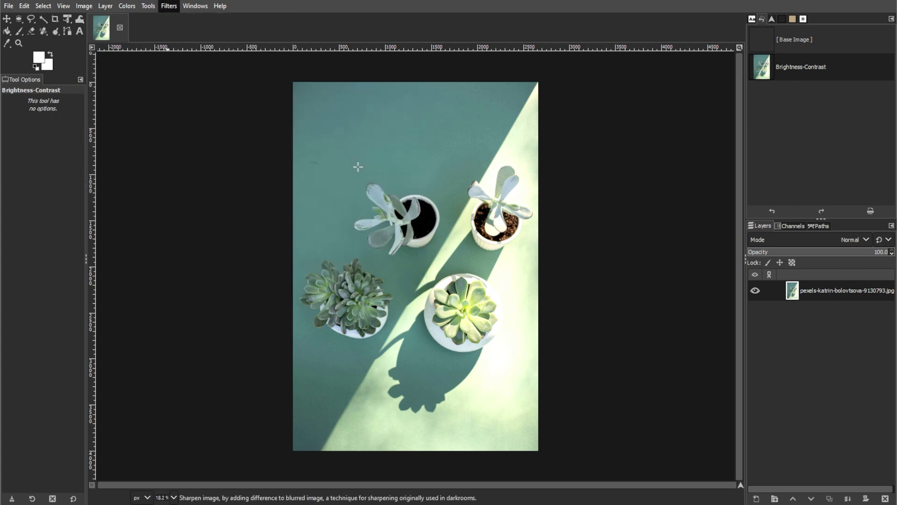
drag(719, 106, 705, 108)
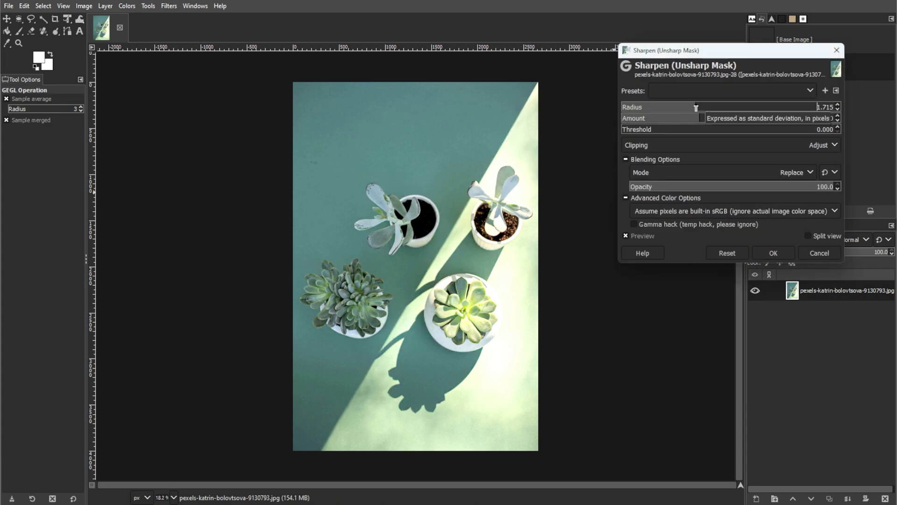
double_click(825, 107)
text(1)
key(Return)
double_click(825, 118)
text(1)
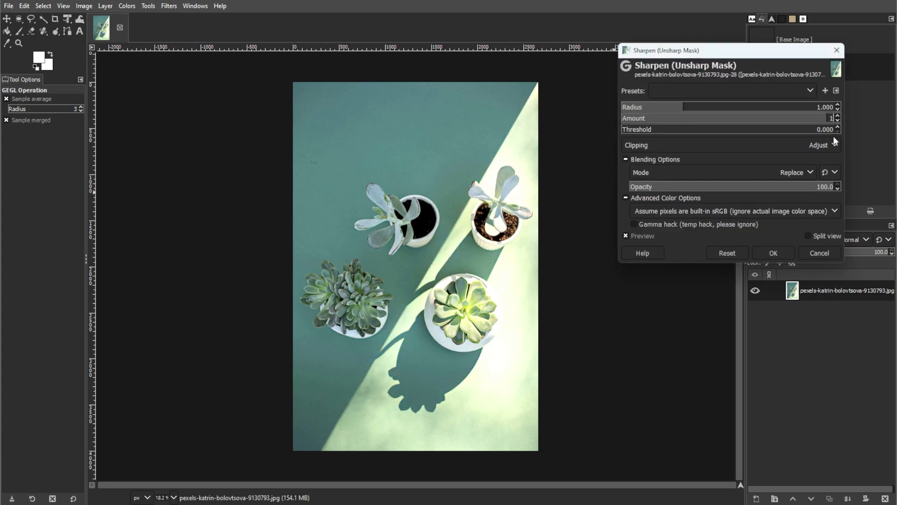
click(773, 238)
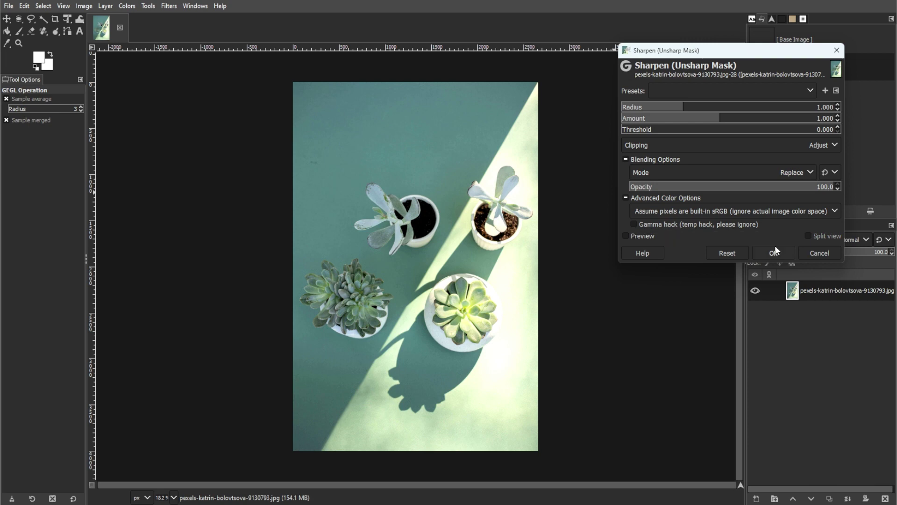
click(779, 255)
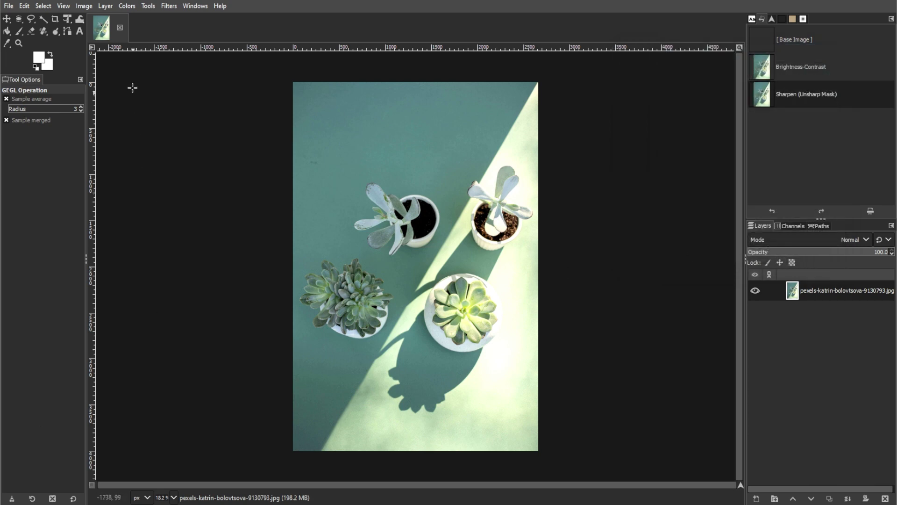
click(129, 6)
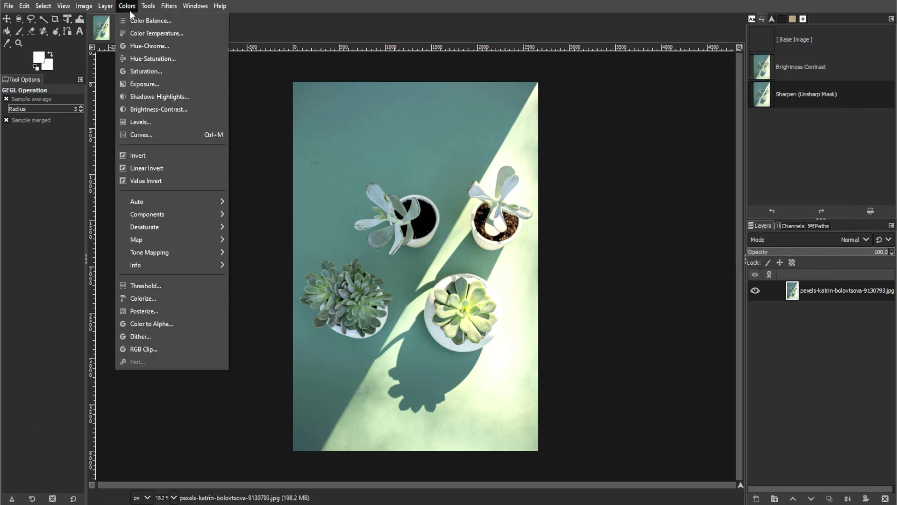
Step: Posterize the photo to 4 levels
click(154, 306)
click(838, 105)
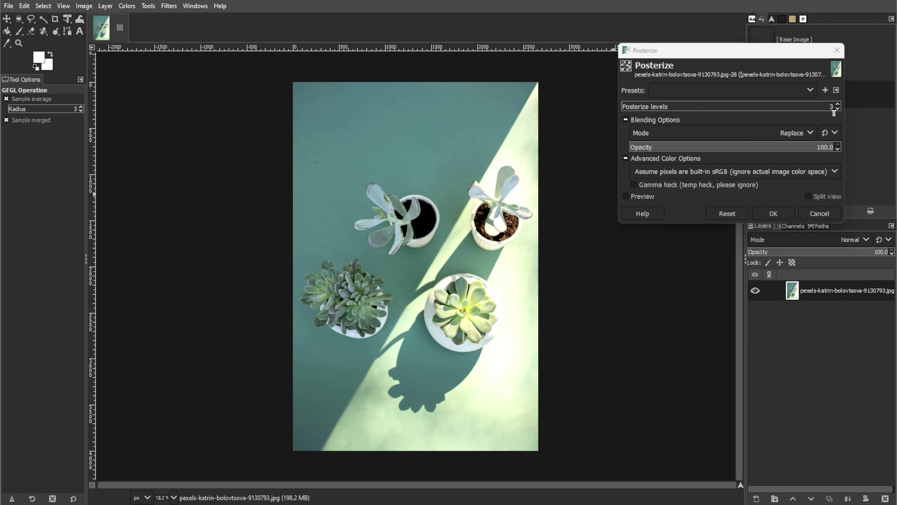
click(773, 213)
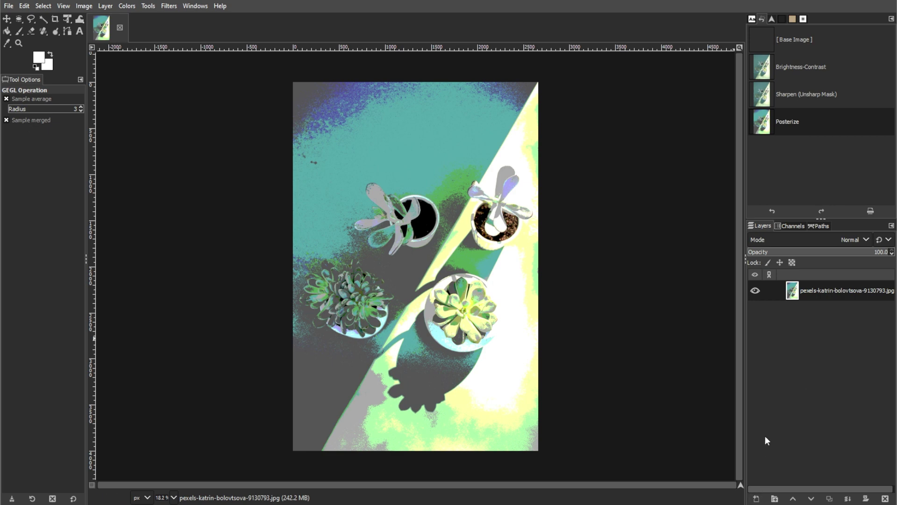
click(104, 6)
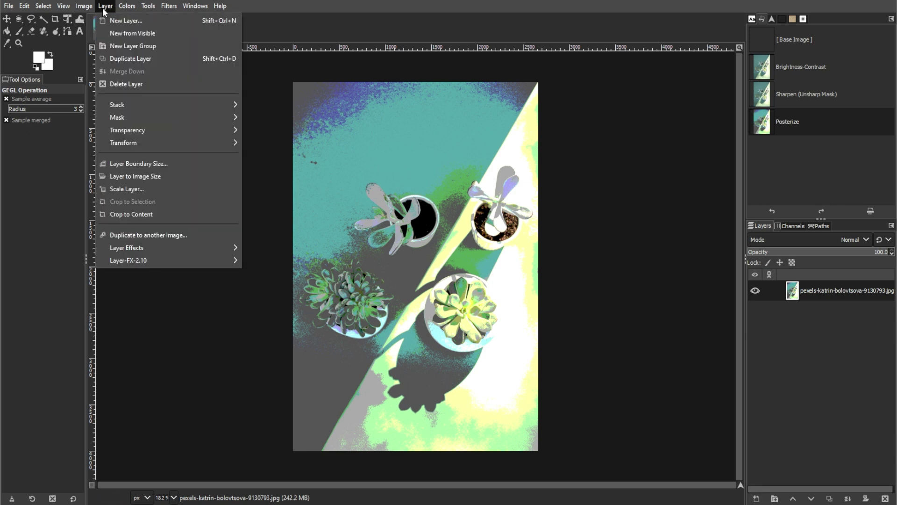
Step: Duplicate the posterized layer, hide the top copy, and select the lower layer
mouse_move(137, 130)
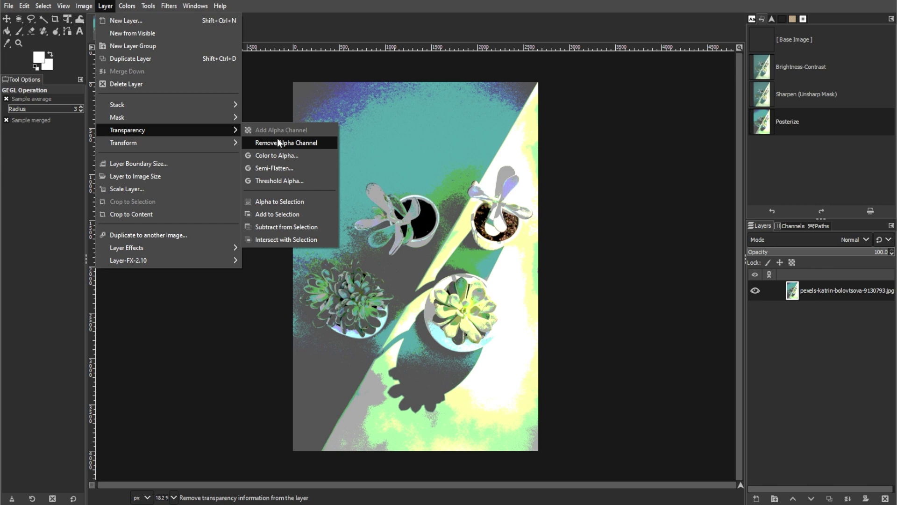
right_click(826, 294)
right_click(818, 293)
click(785, 100)
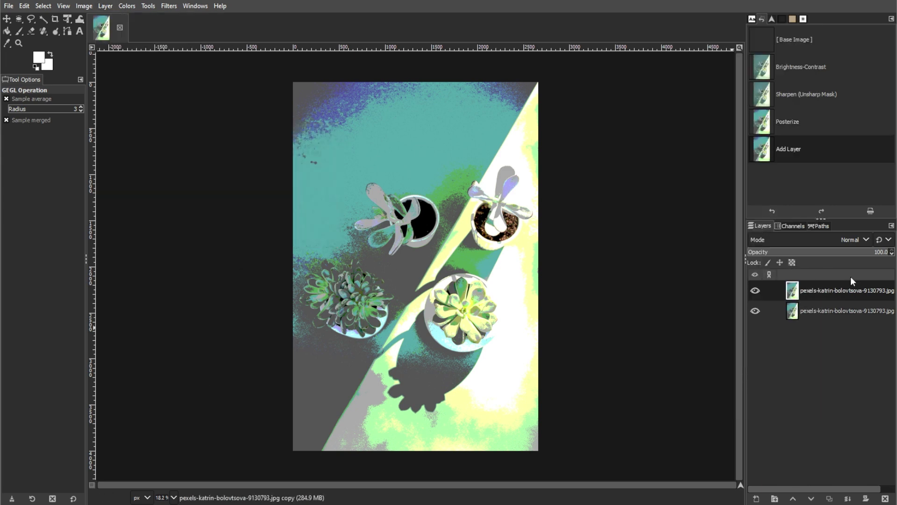
click(755, 290)
click(812, 312)
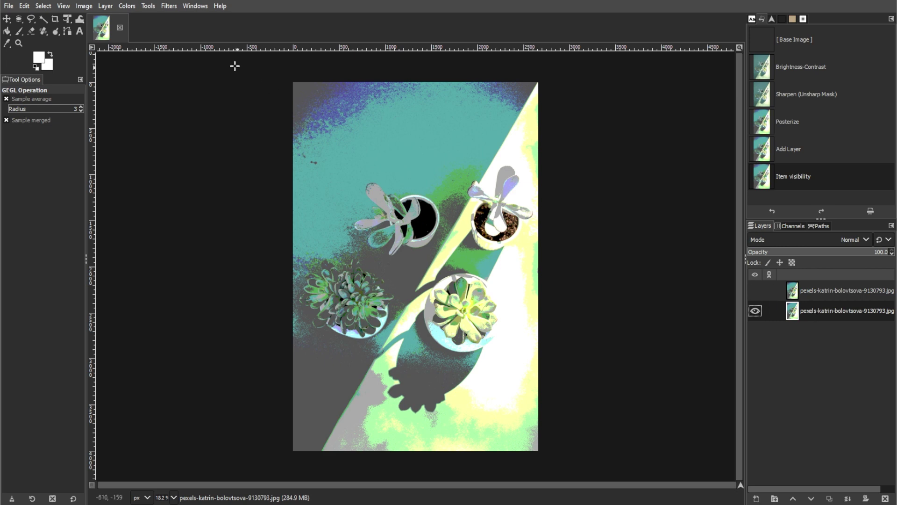
Step: Apply a Gaussian Blur of size 1.00 to the lower layer
click(167, 8)
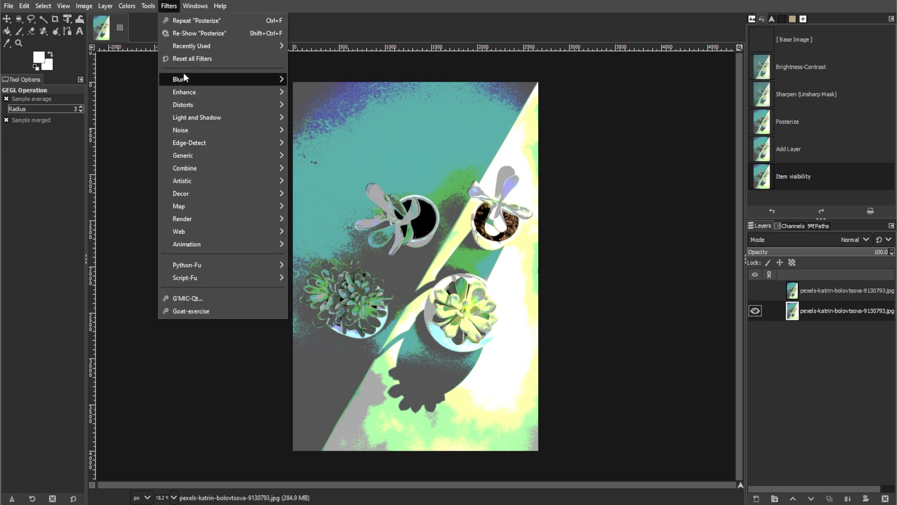
mouse_move(183, 78)
click(336, 90)
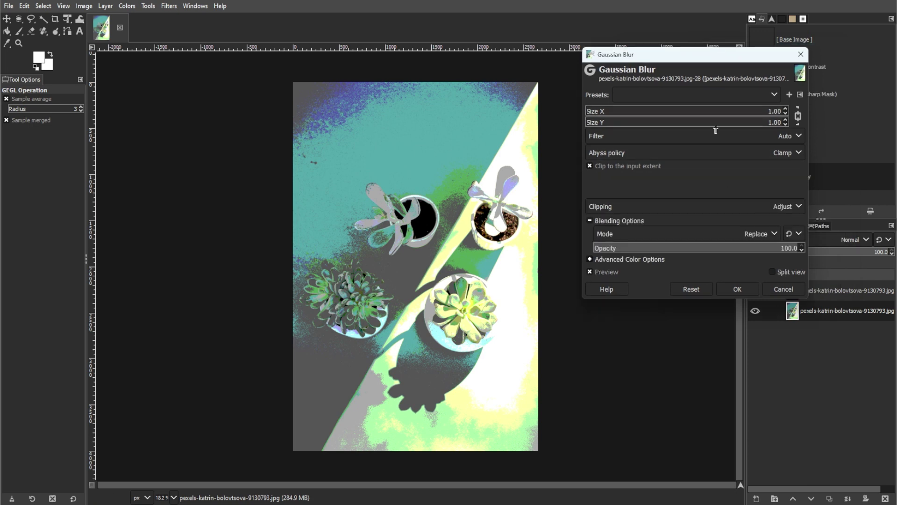
click(732, 288)
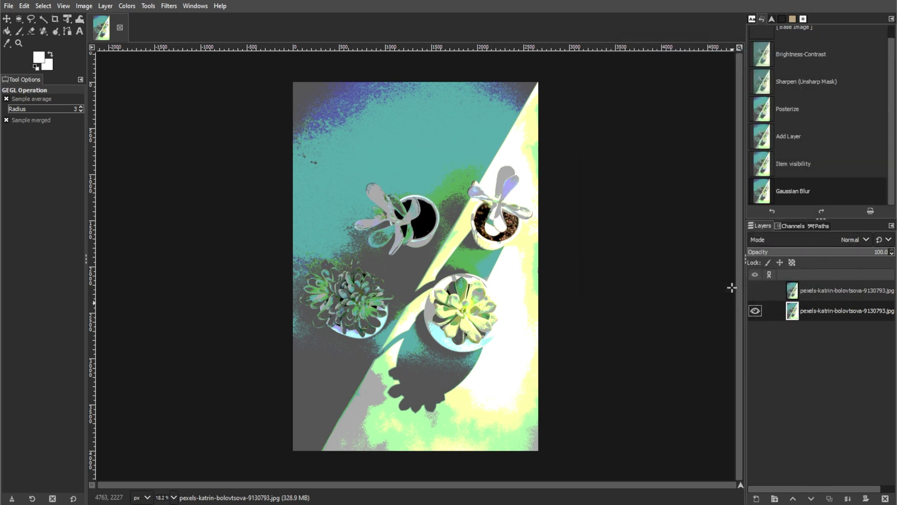
click(169, 7)
Step: Paint the lower layer with GIMPressionist's Sample oil-painting preset
mouse_move(195, 180)
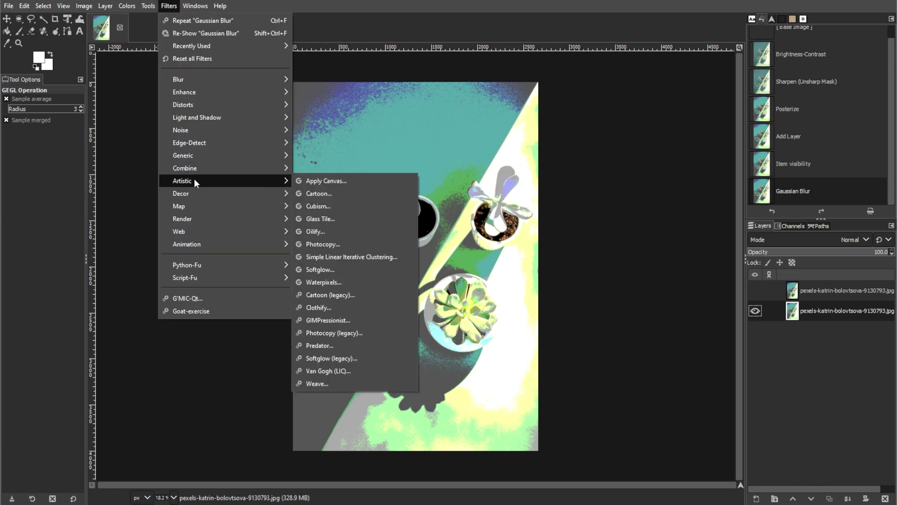
click(340, 319)
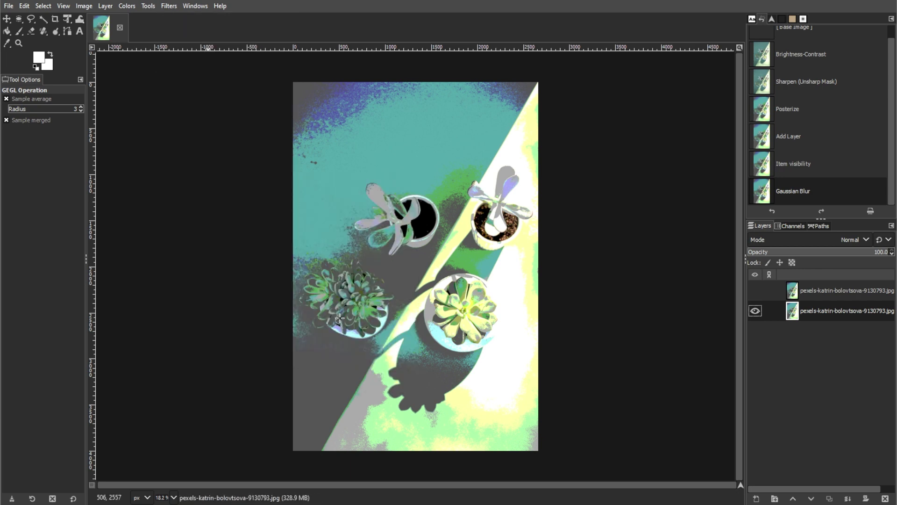
click(442, 307)
scroll(462, 292, down, 5)
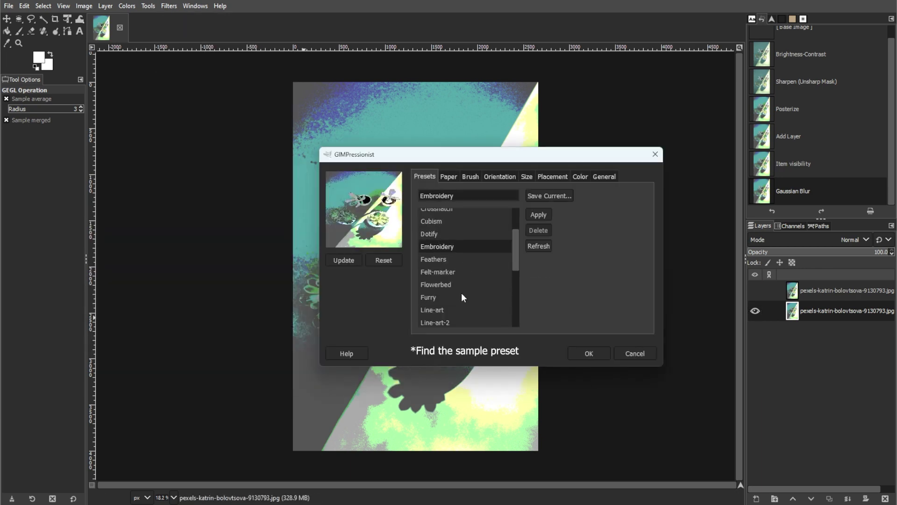
scroll(473, 287, down, 2)
click(447, 296)
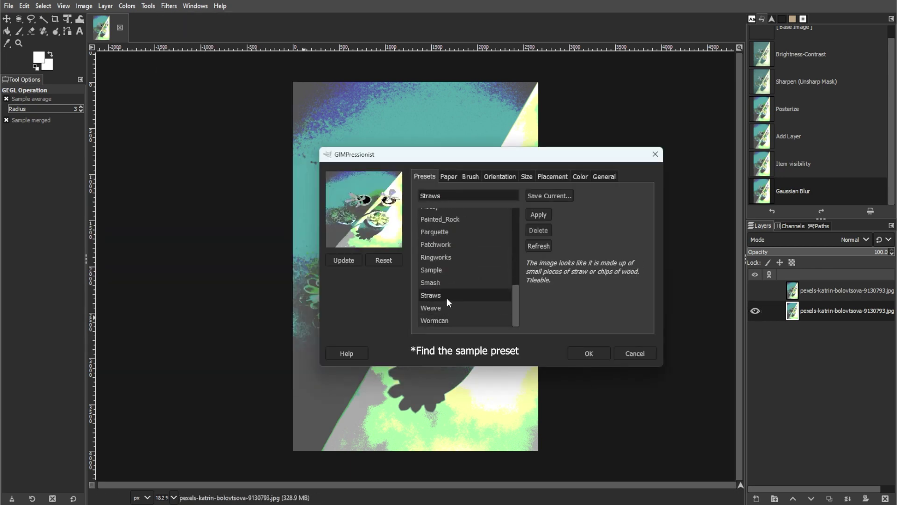
click(439, 270)
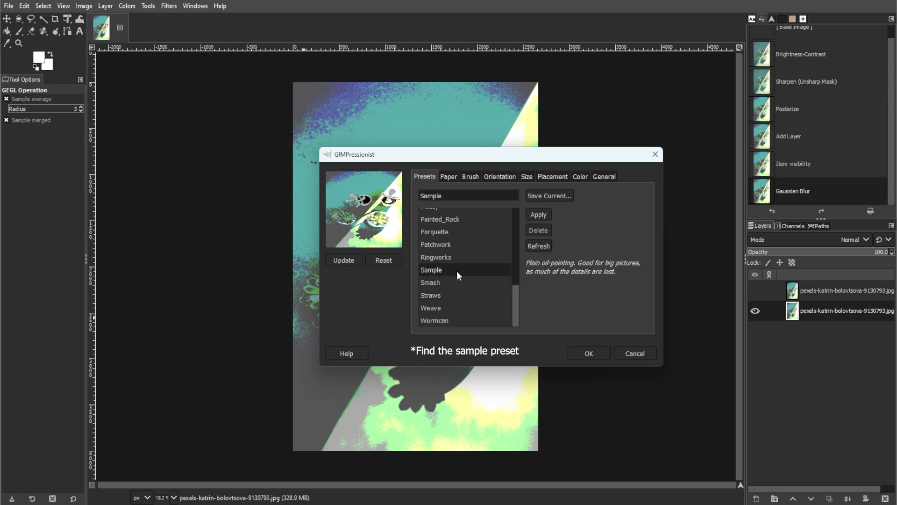
click(588, 354)
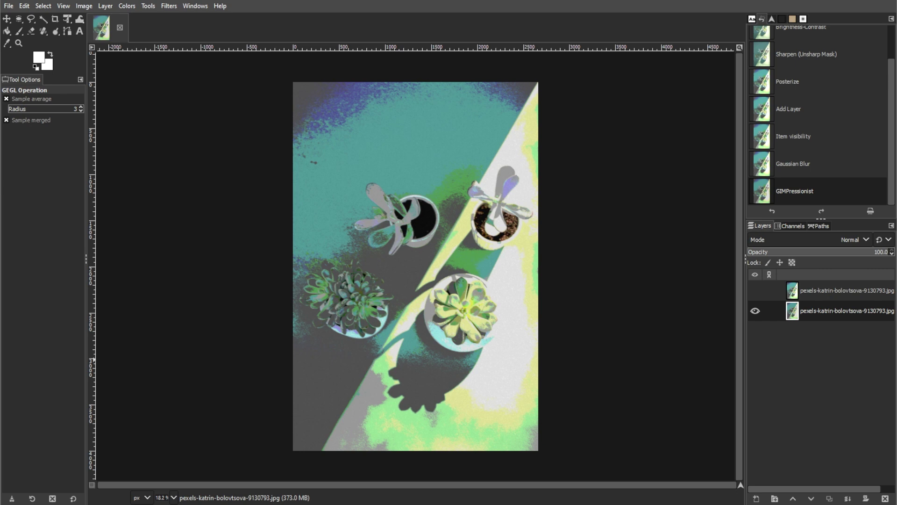
Step: Make the painted layer's grey bababa tones transparent with Color to Alpha
click(818, 310)
click(128, 7)
click(198, 324)
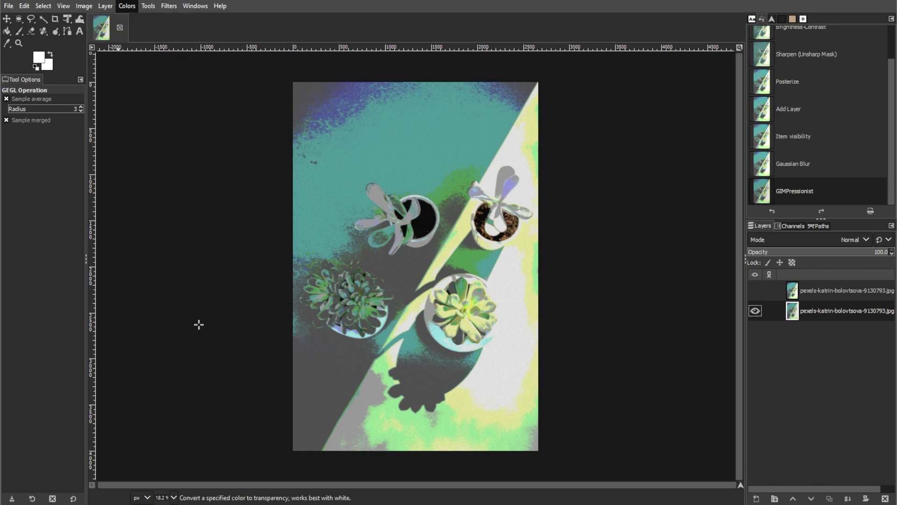
click(636, 114)
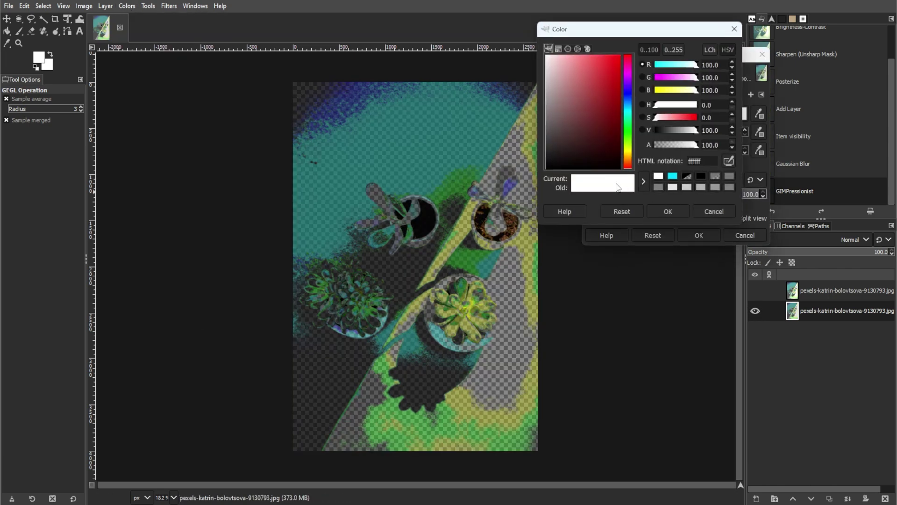
key(Tab)
text(bababa)
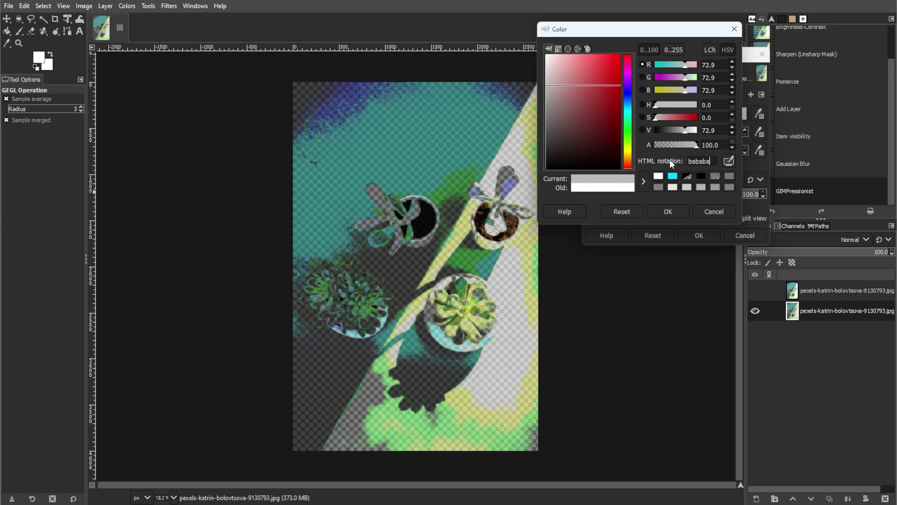
click(667, 209)
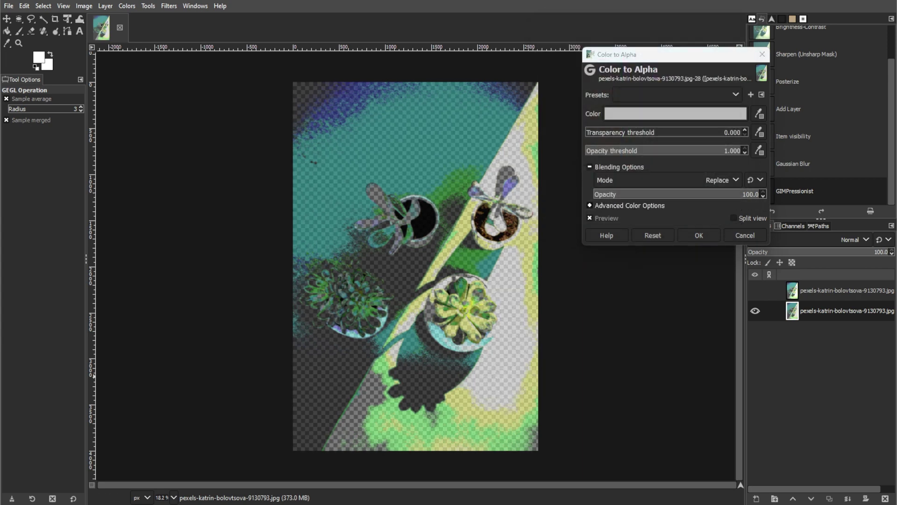
click(699, 236)
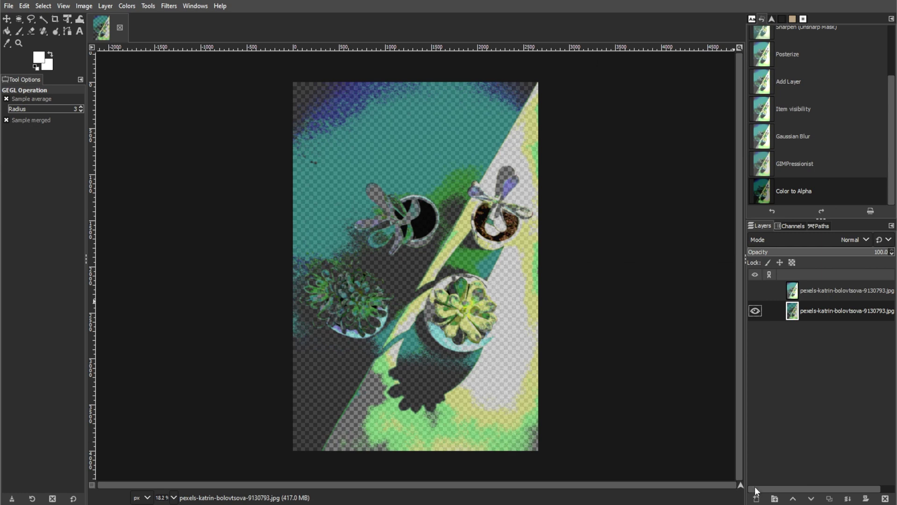
Step: Add a white-filled 'Background Layer' at the bottom of the stack and unhide the top copy
click(757, 499)
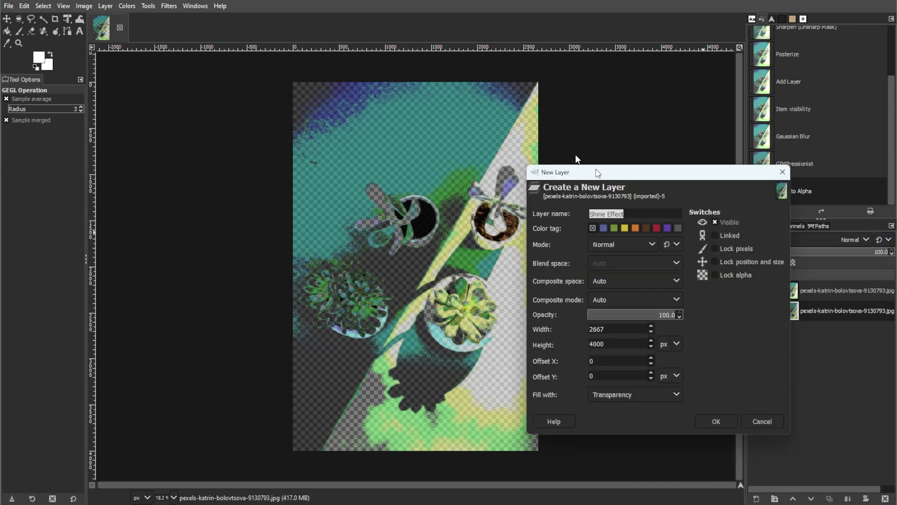
text(Backgrioy)
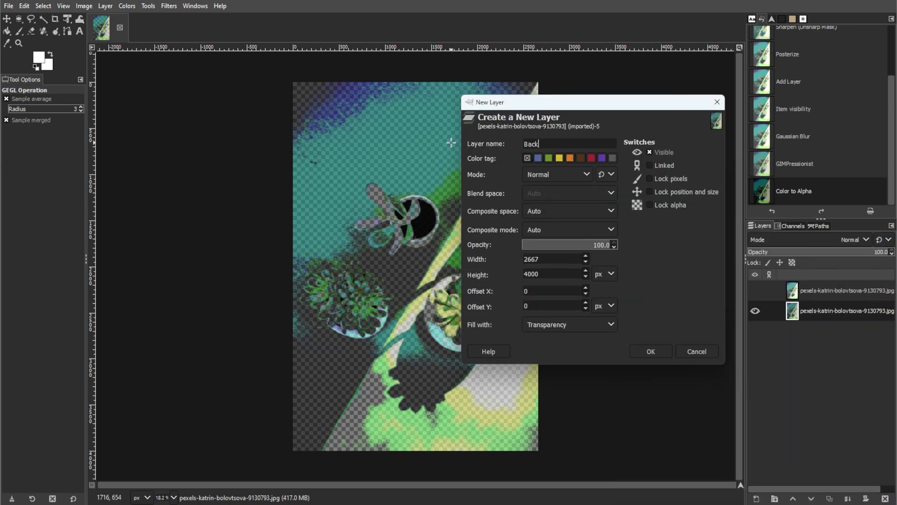
key(BackSpace)
key(BackSpace)
key(BackSpace)
text(ound Layer)
click(567, 325)
click(593, 364)
click(661, 353)
drag(800, 317, 817, 340)
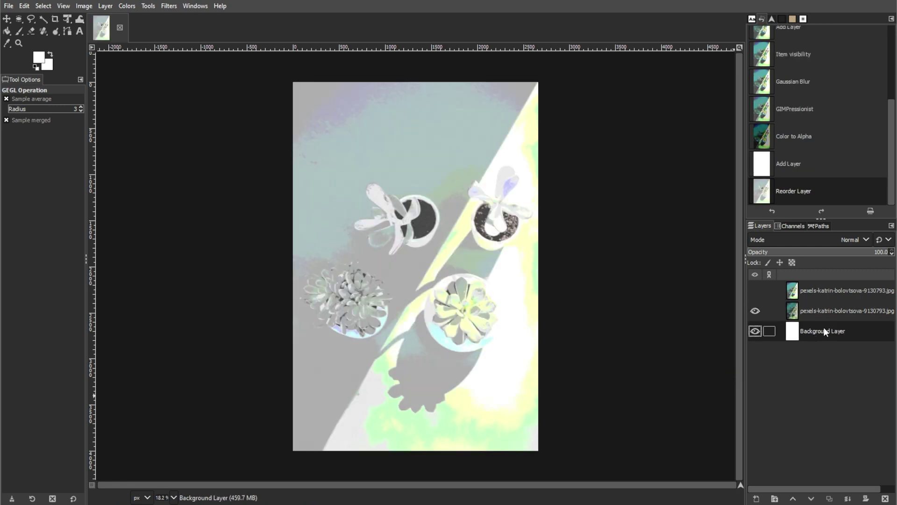
click(755, 291)
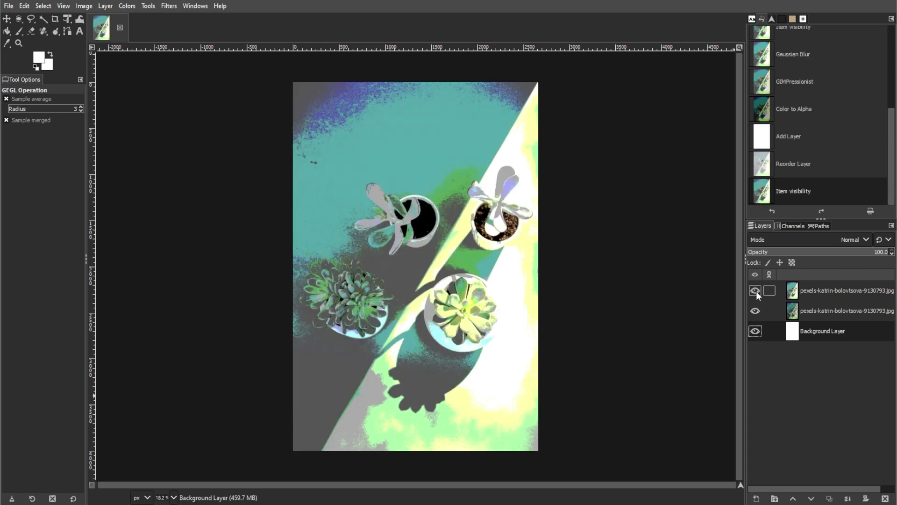
Step: Apply Neon edge detection to the top layer with radius about 3.8
click(166, 7)
mouse_move(203, 142)
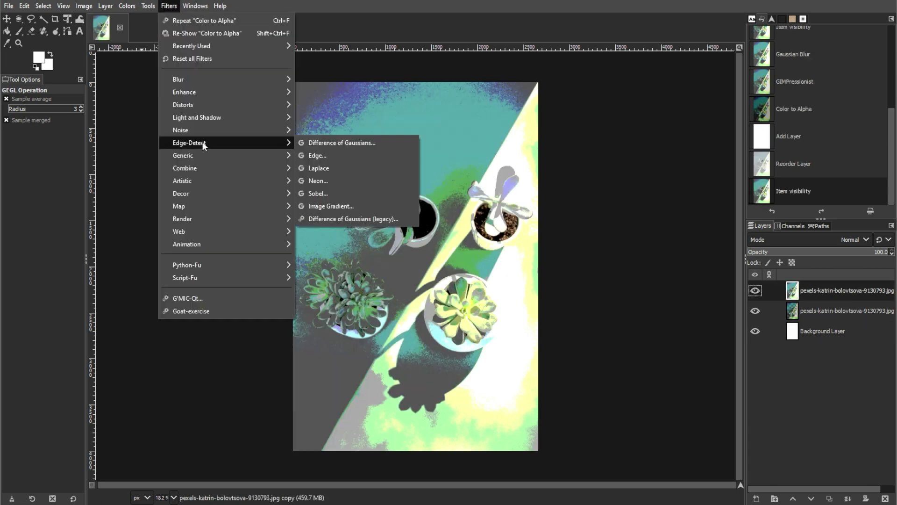
click(310, 178)
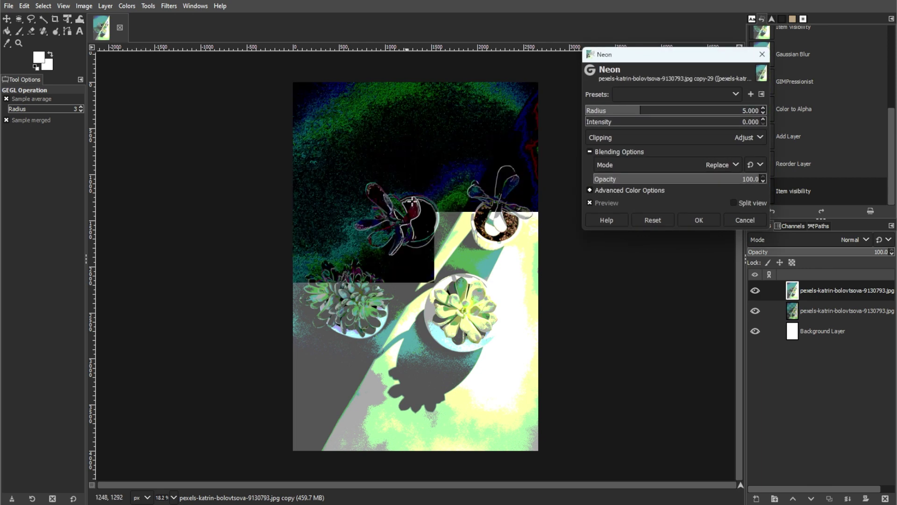
drag(642, 112, 631, 112)
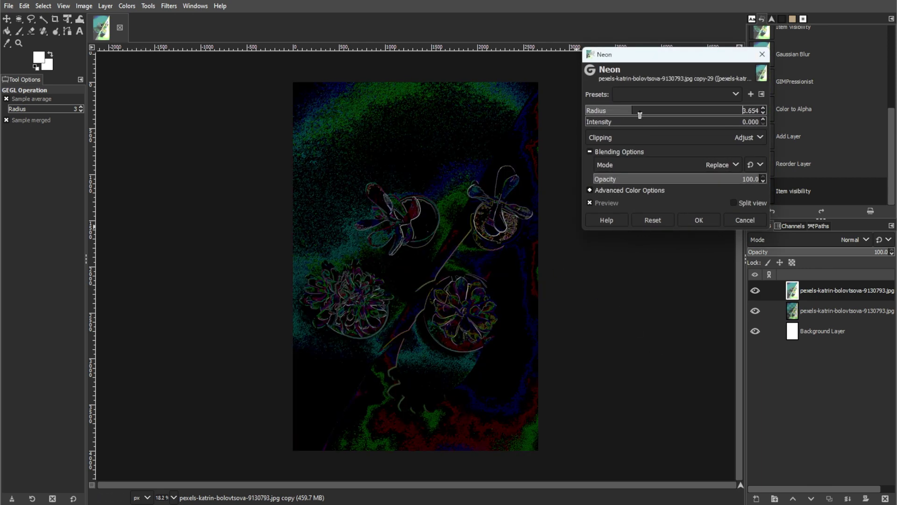
click(698, 220)
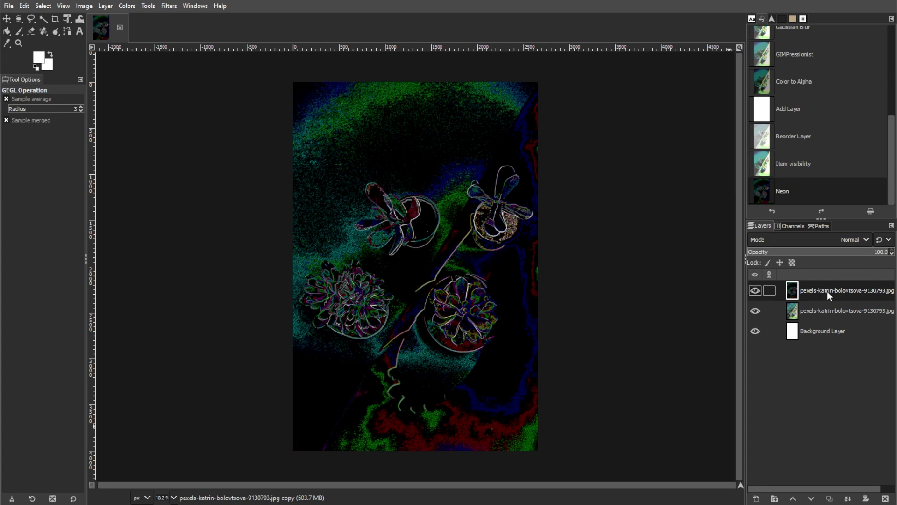
Step: Desaturate the top layer using Average, then invert it to dark lines on white
click(127, 5)
mouse_move(187, 227)
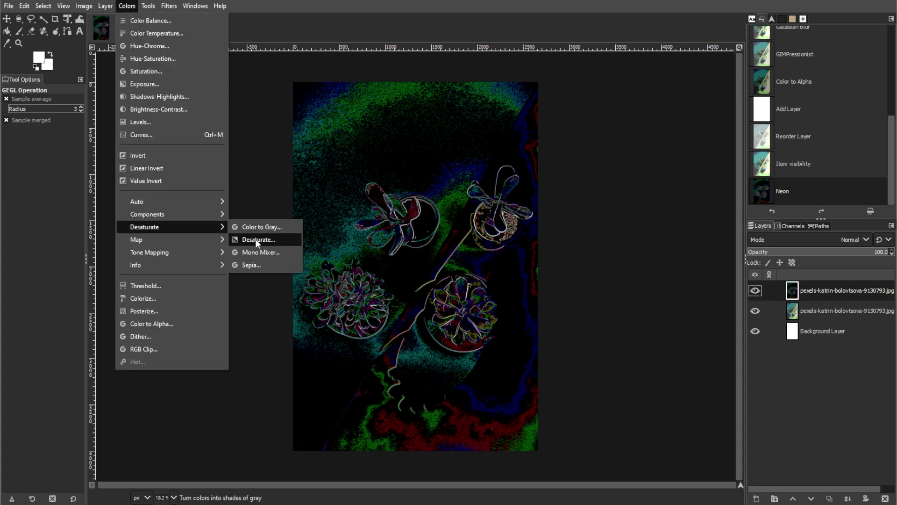
click(256, 239)
click(649, 114)
click(656, 167)
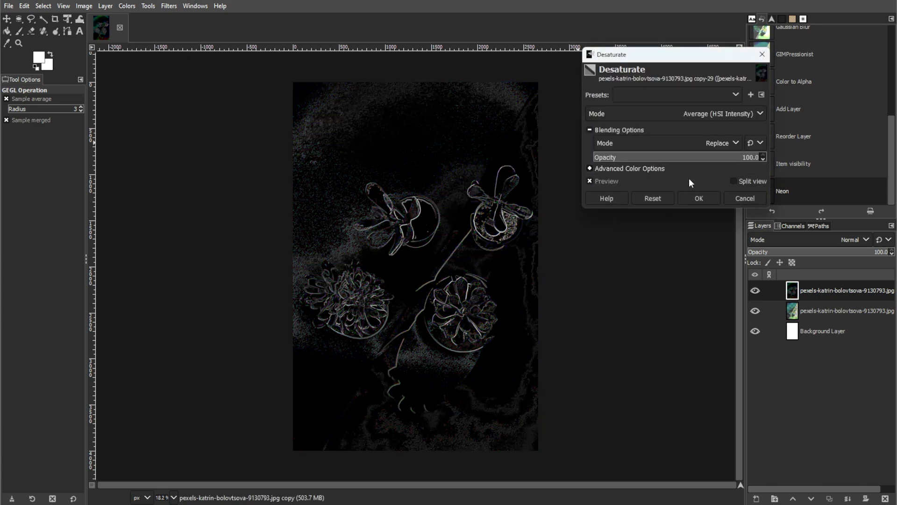
click(703, 199)
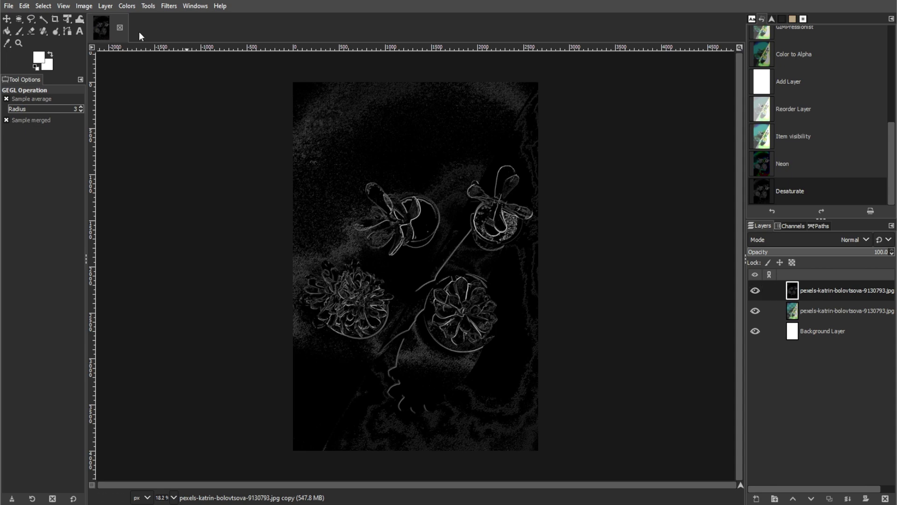
click(134, 6)
click(144, 155)
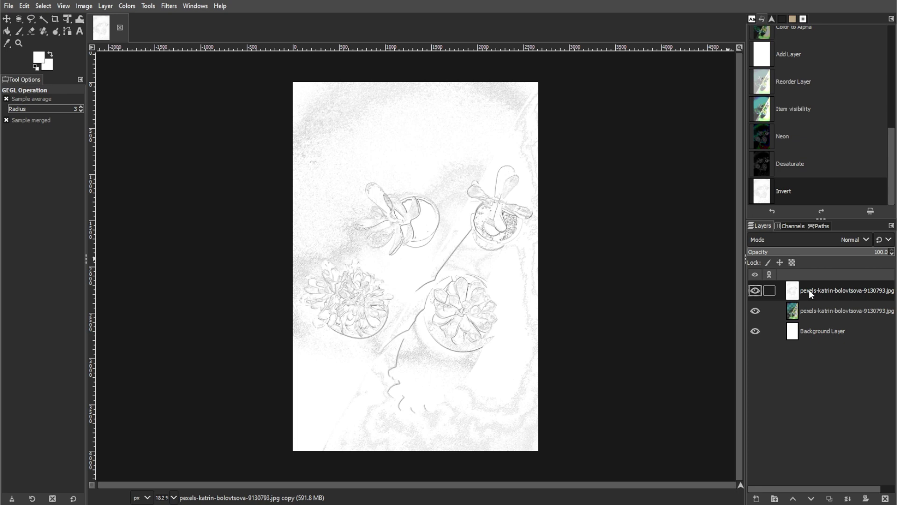
Step: Apply Threshold to the top layer with the low value at 233
key(shift+t)
drag(629, 285, 698, 285)
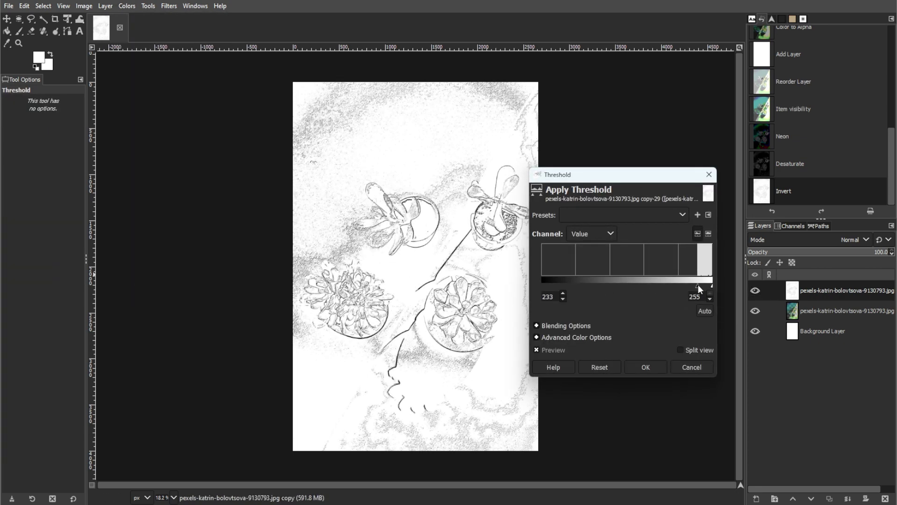
click(646, 367)
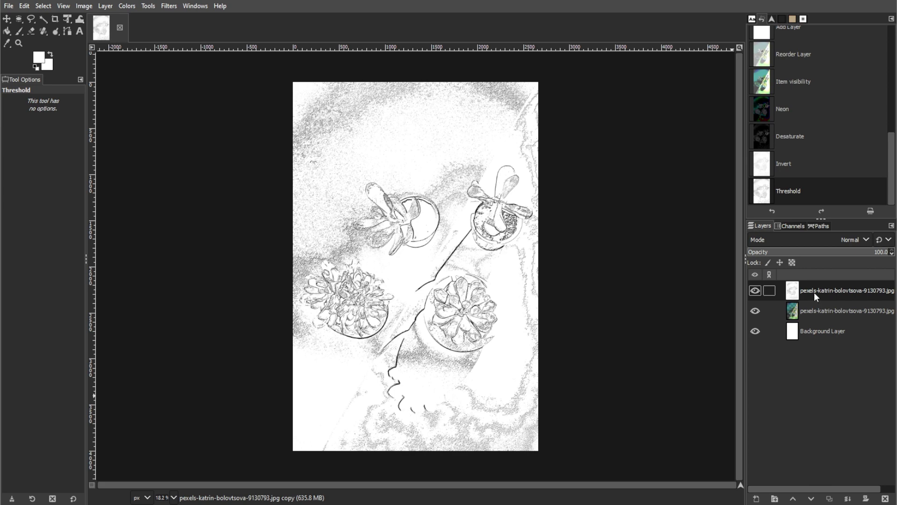
Step: Texture the sketch with the Van Gogh (LIC) artistic filter
click(169, 6)
mouse_move(194, 182)
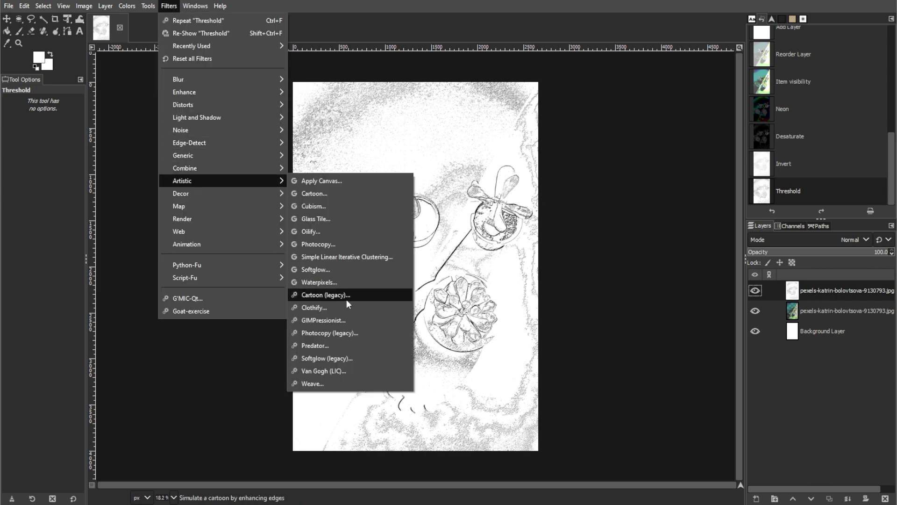
click(323, 370)
click(219, 293)
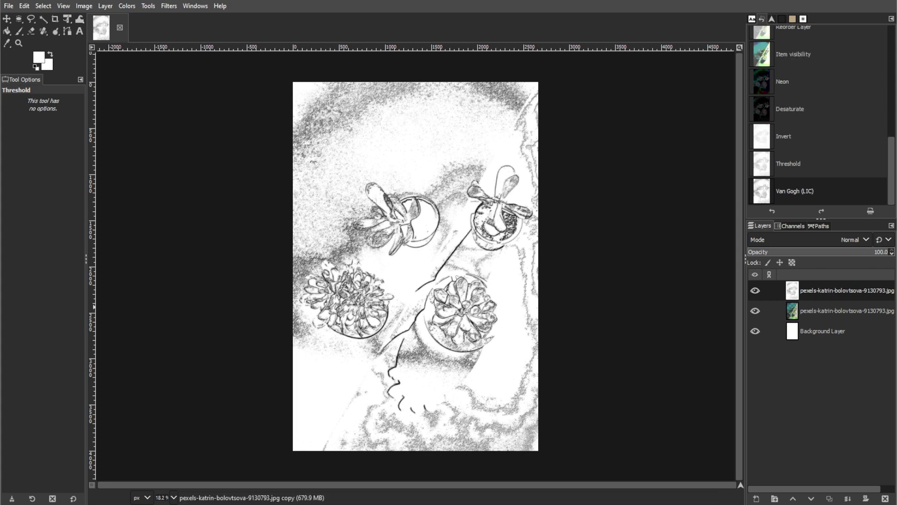
click(127, 6)
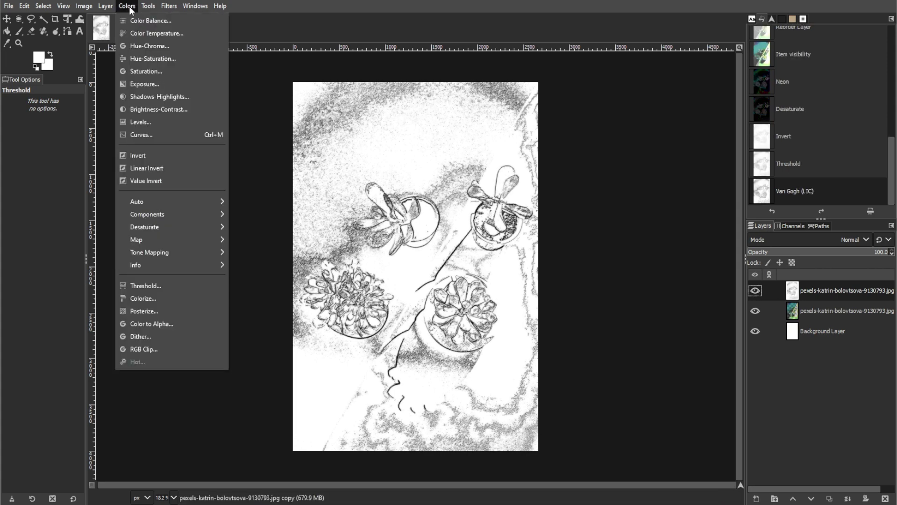
Step: Make the sketch layer's white areas transparent with Color to Alpha
click(141, 323)
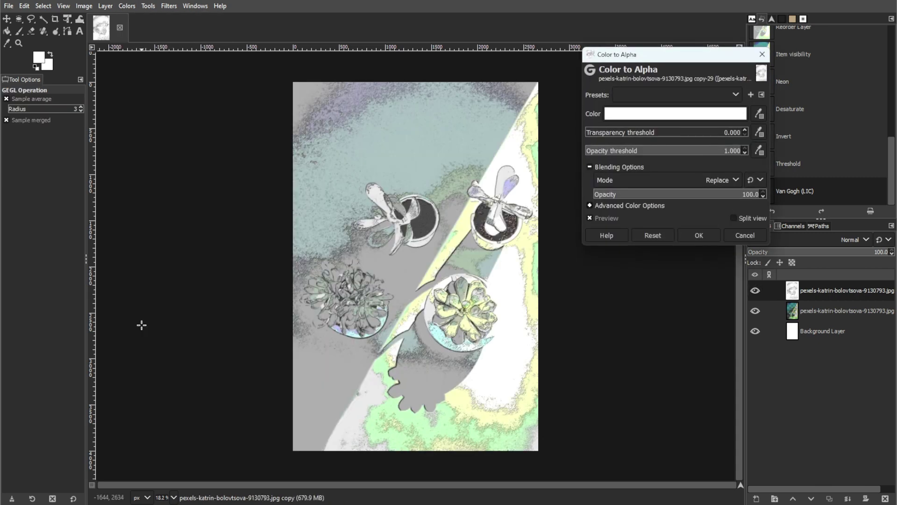
click(612, 114)
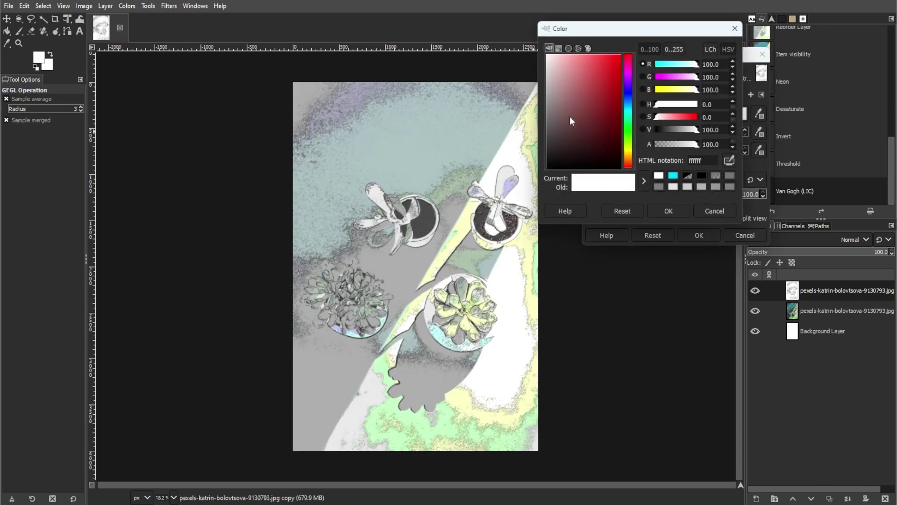
click(666, 211)
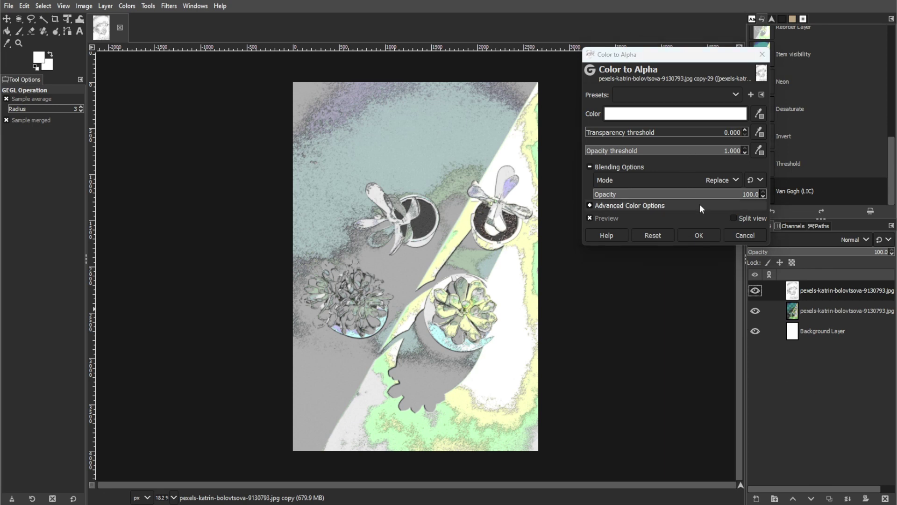
click(700, 236)
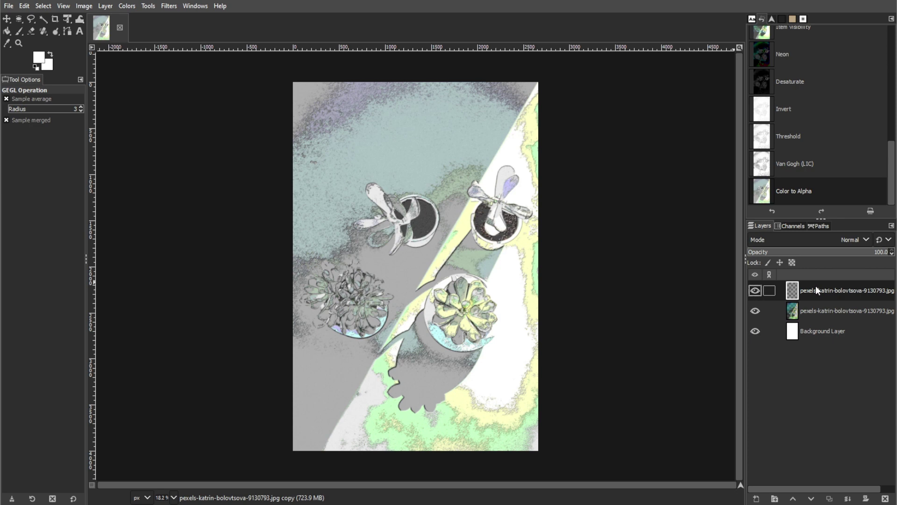
Step: Set the sketch layer's blend mode to Overlay
click(812, 237)
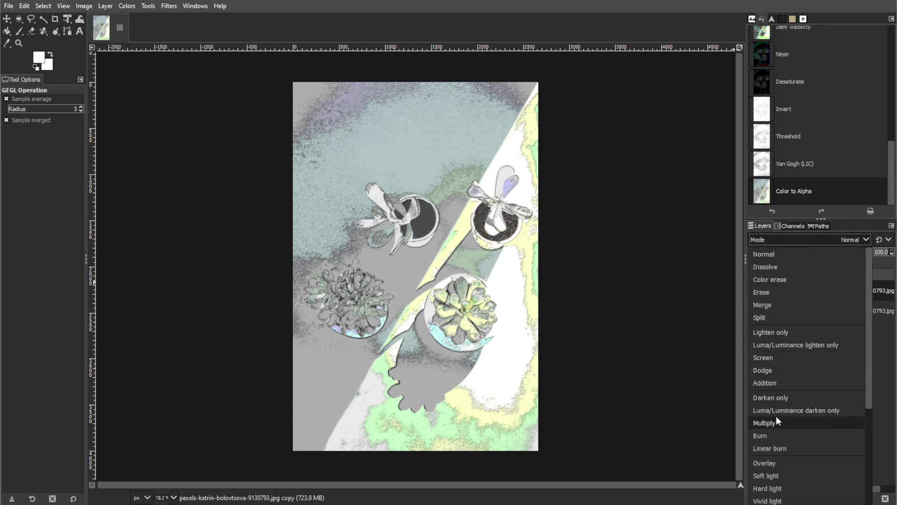
click(779, 461)
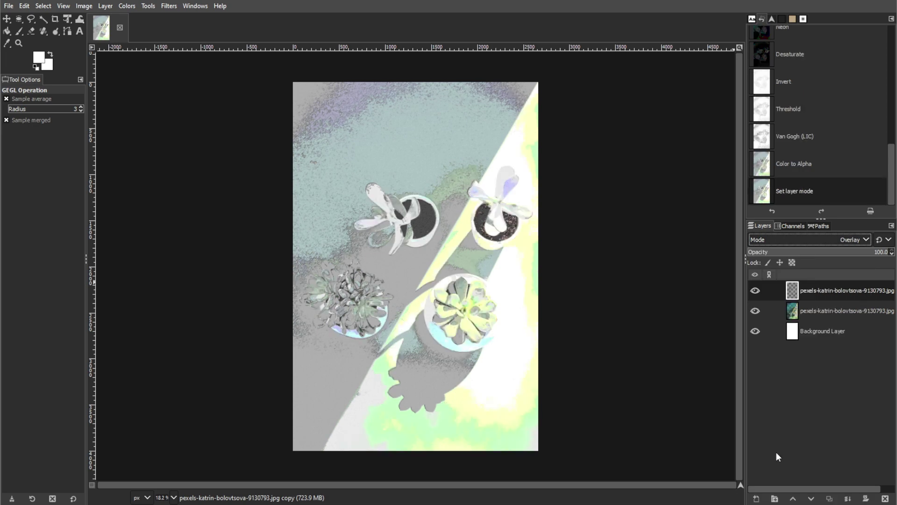
click(800, 387)
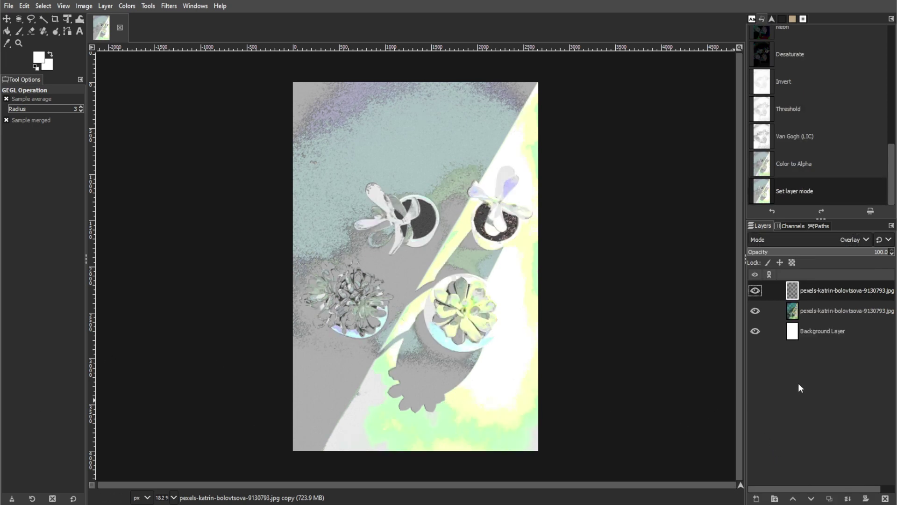